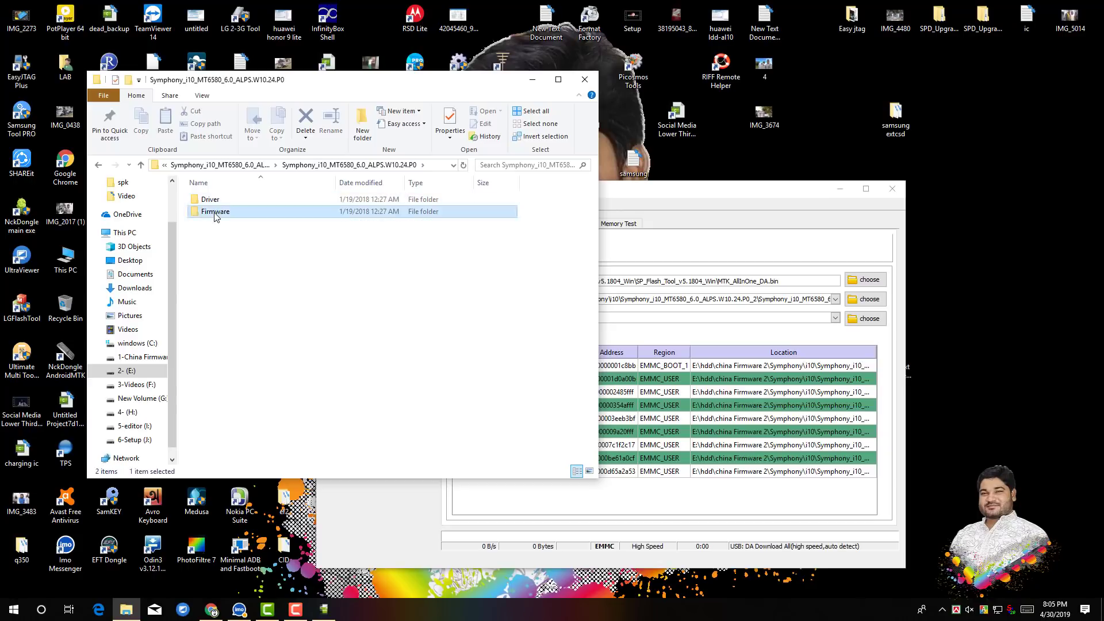
# Copy the Firmware folder's path from the file explorer's address bar.
pyautogui.click(389, 164)
pyautogui.rightClick(389, 165)
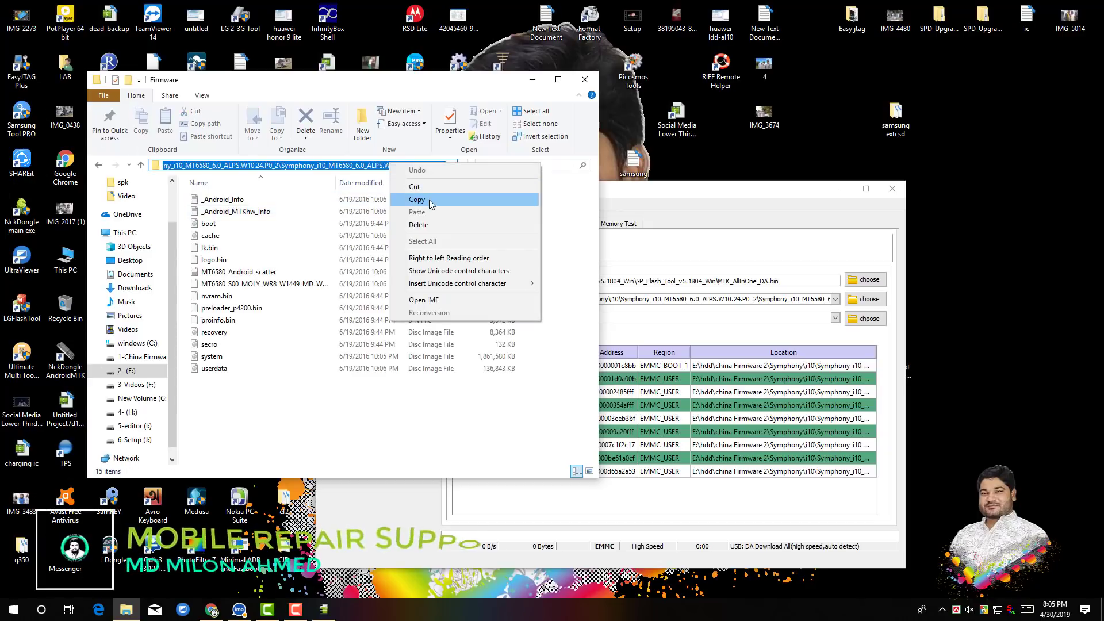
pyautogui.click(429, 199)
# Load MT6580_Android_scatter from the copied Firmware folder path as the scatter-loading file.
pyautogui.click(690, 239)
pyautogui.click(850, 305)
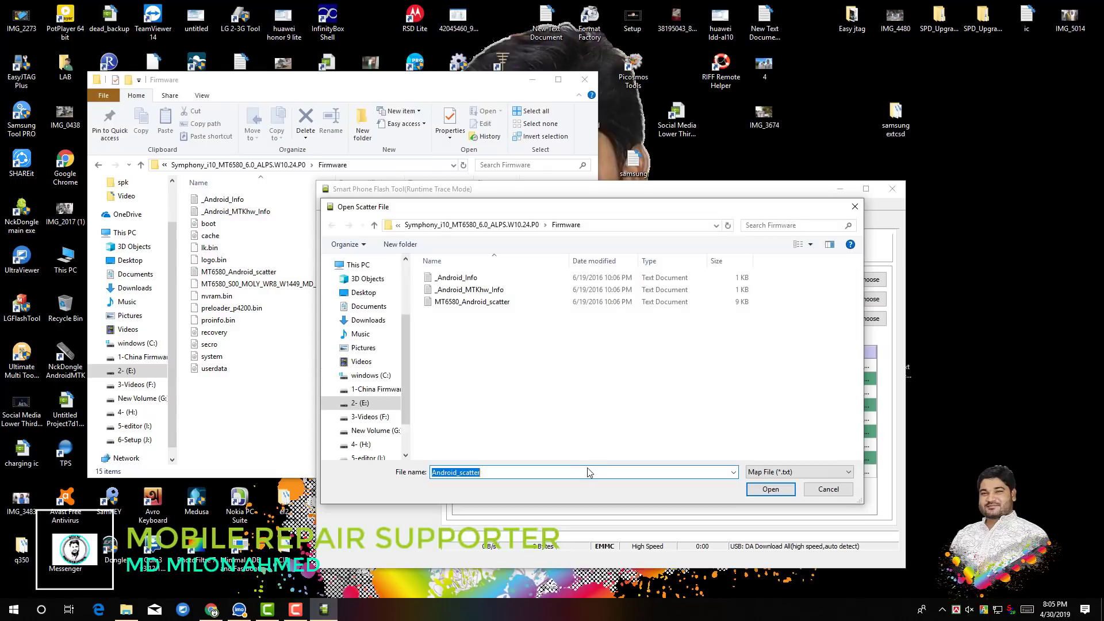
pyautogui.rightClick(591, 472)
pyautogui.click(619, 360)
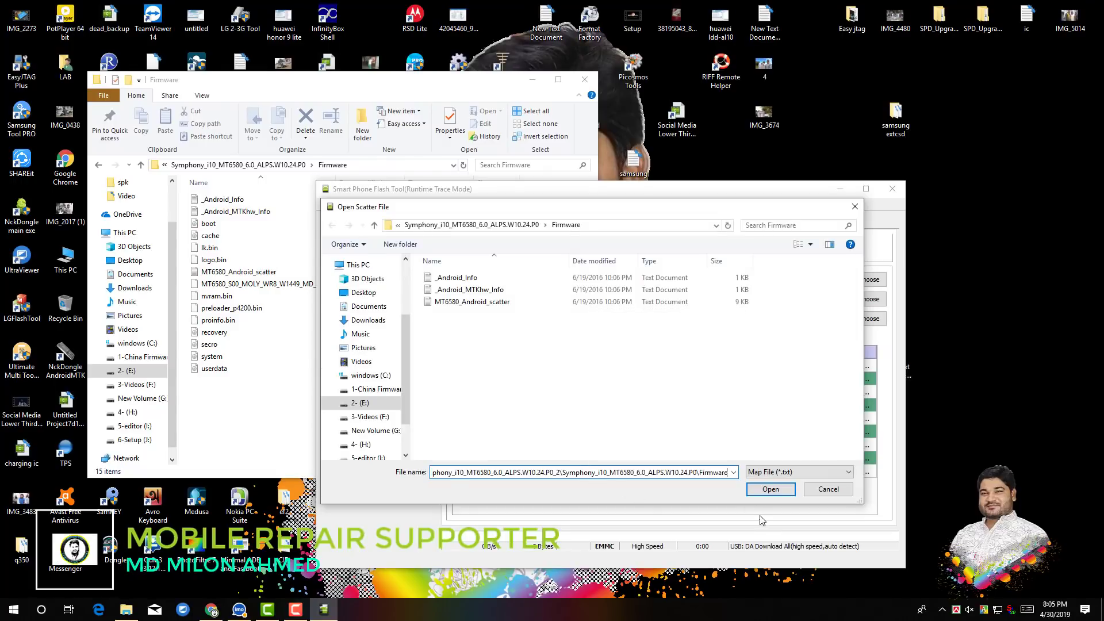
pyautogui.click(782, 491)
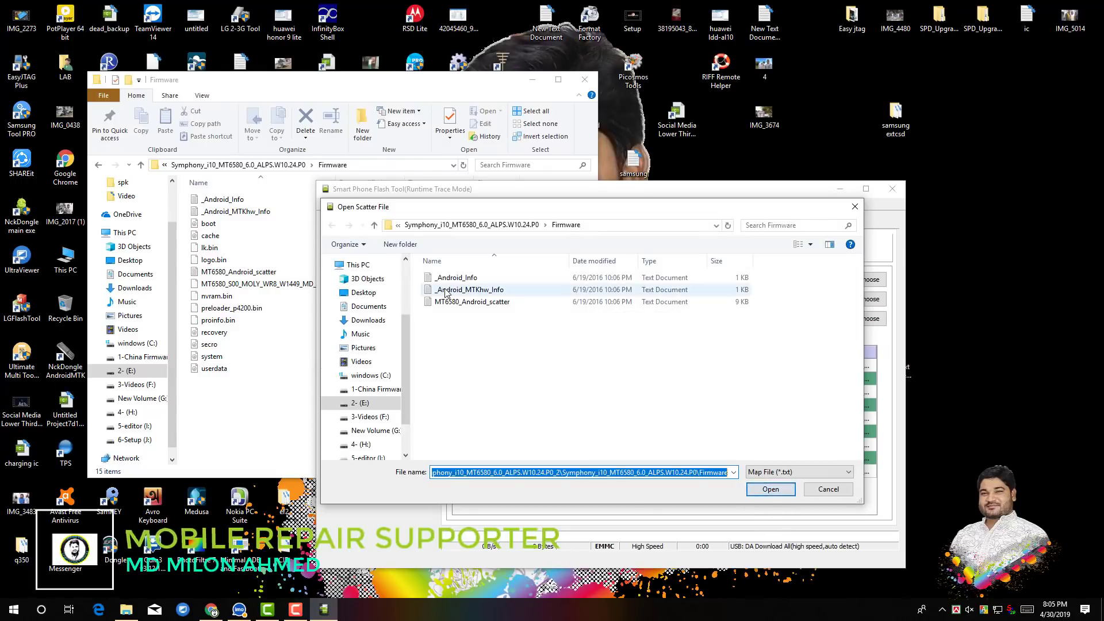
pyautogui.doubleClick(472, 301)
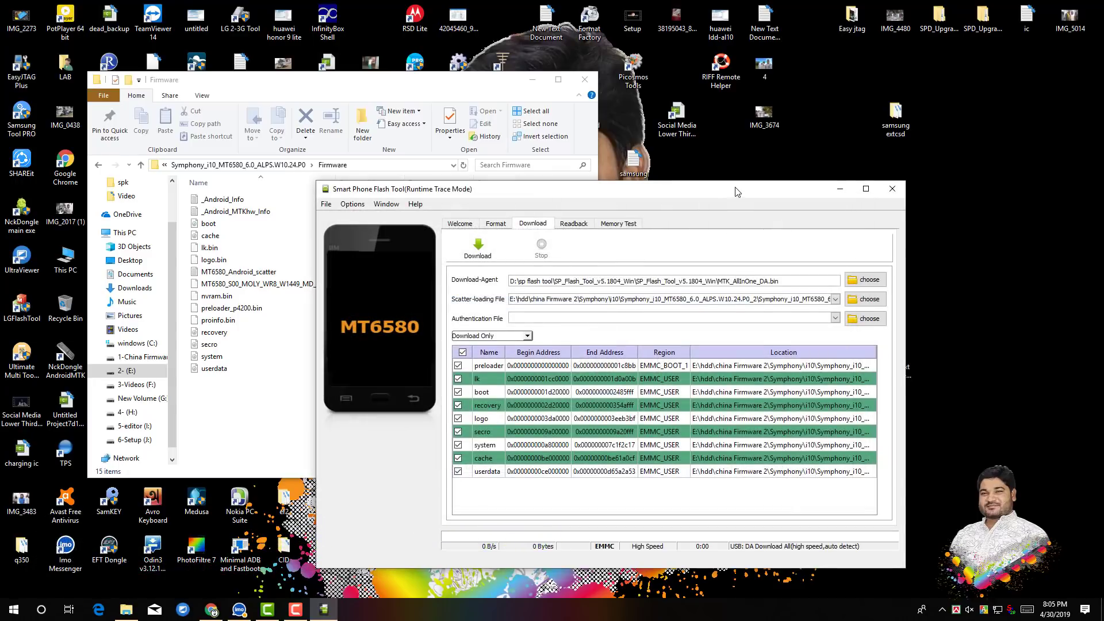
# Try to download the firmware to the phone in Download Only mode and dismiss the error dialog.
pyautogui.moveTo(736, 188); pyautogui.dragTo(578, 134)
pyautogui.click(320, 196)
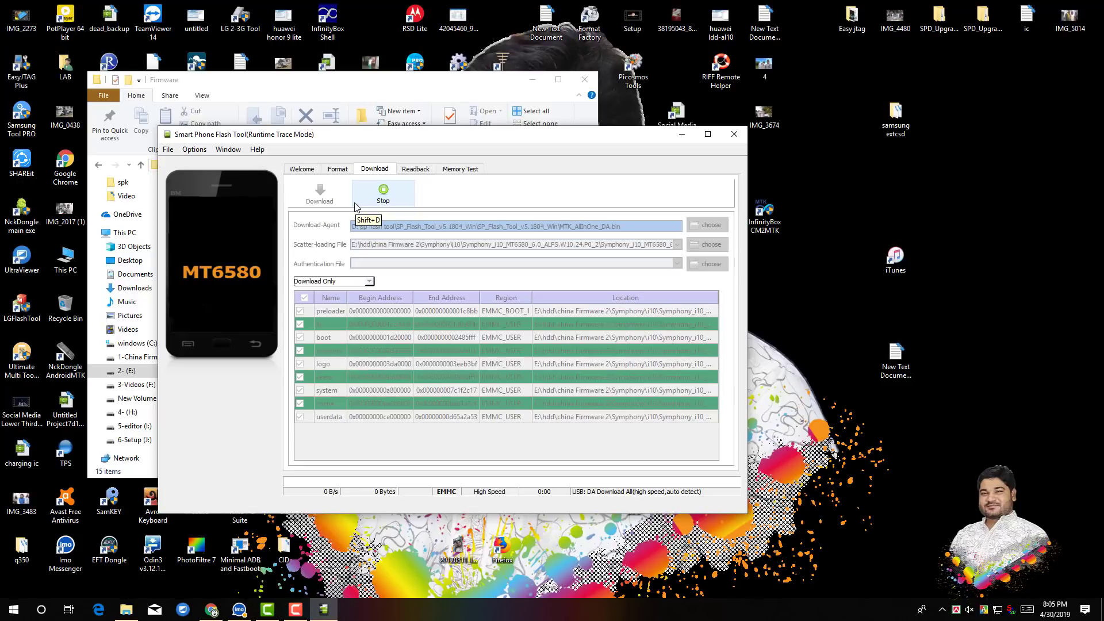
pyautogui.click(970, 609)
pyautogui.click(998, 582)
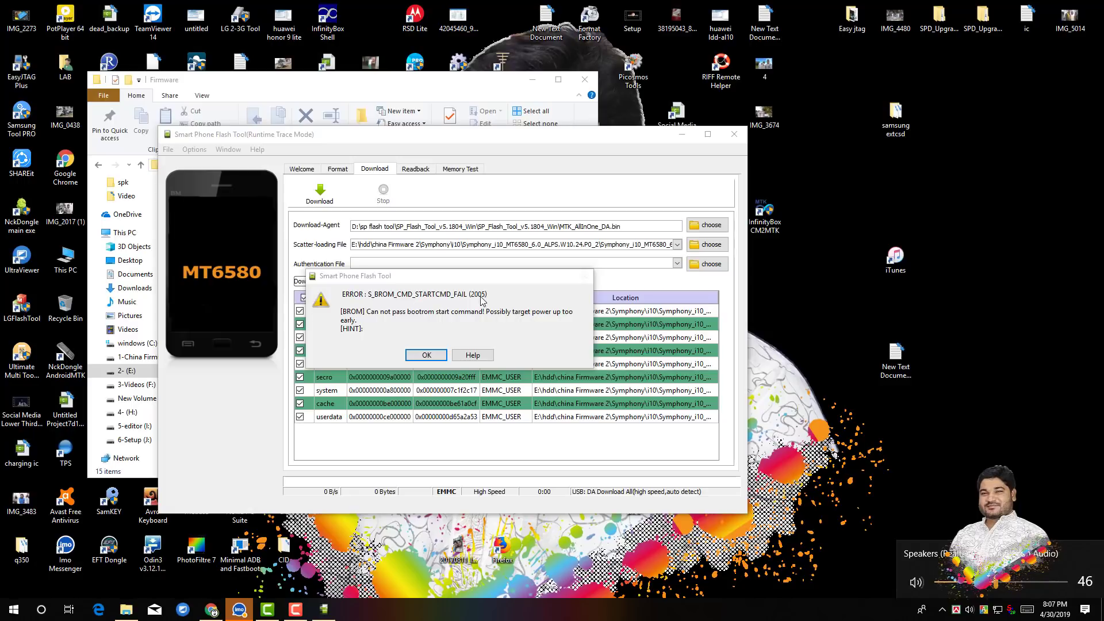
pyautogui.click(427, 356)
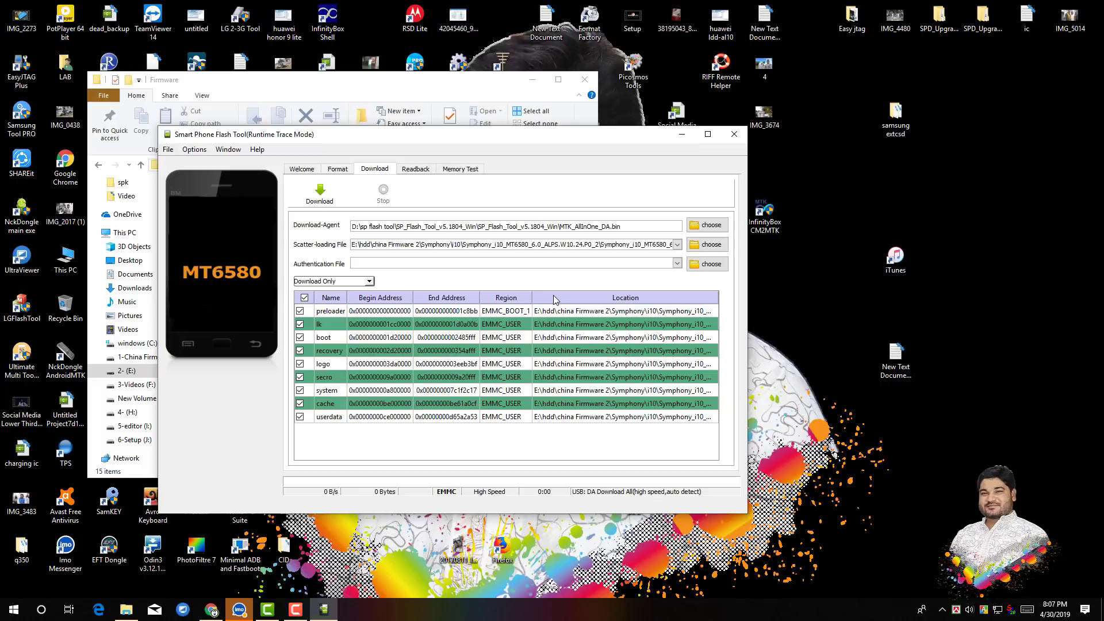
# Try the download again in Firmware Upgrade mode and dismiss the error dialog.
pyautogui.click(326, 282)
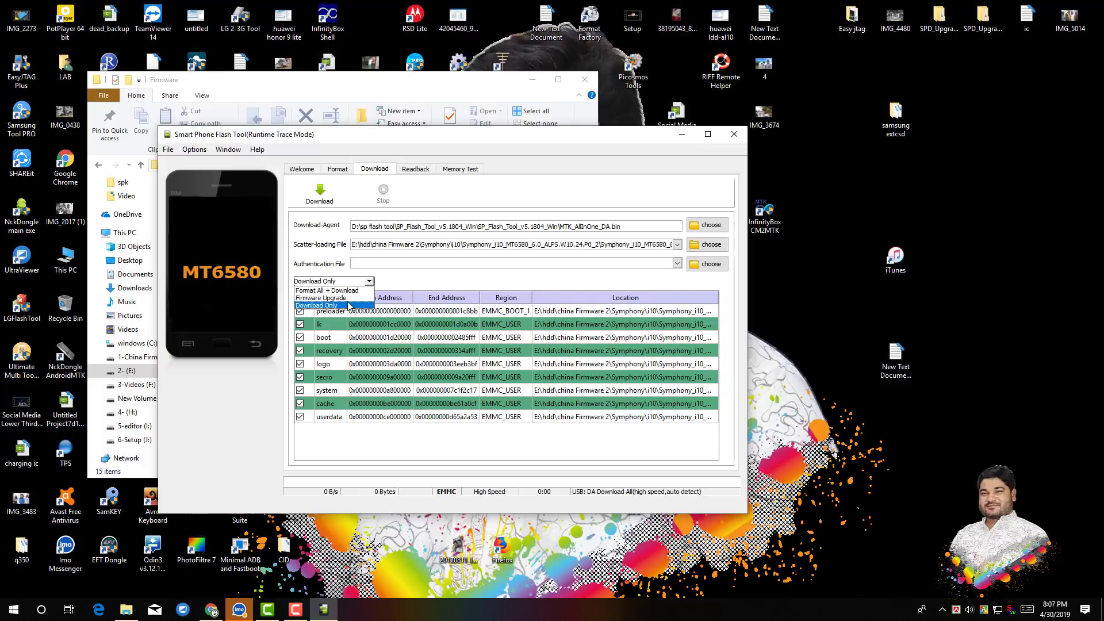
pyautogui.click(349, 298)
pyautogui.click(332, 199)
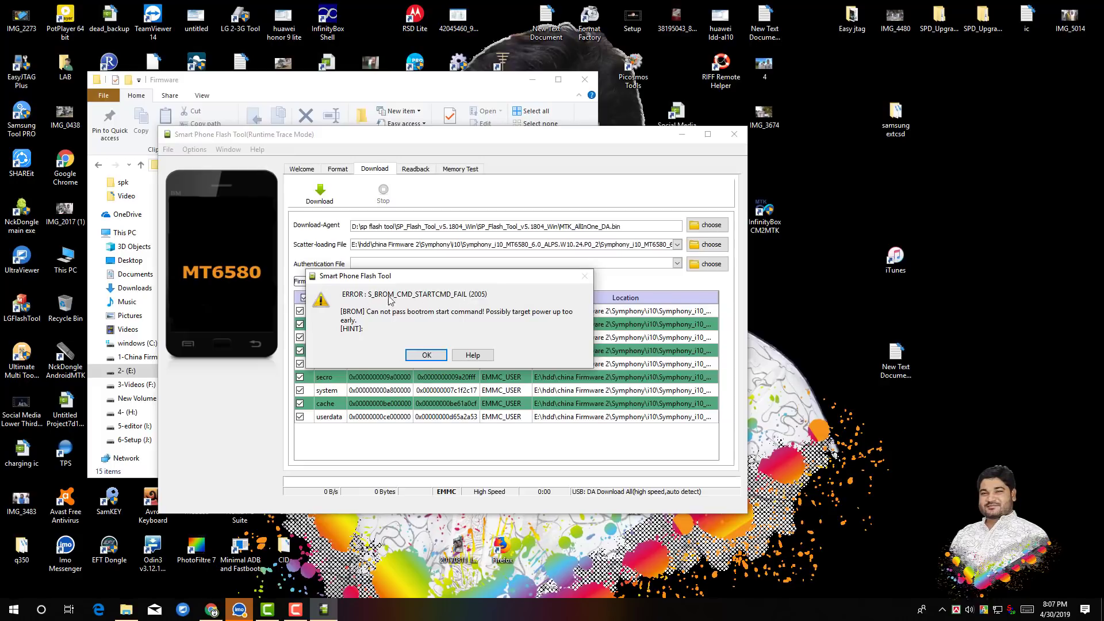
pyautogui.click(426, 354)
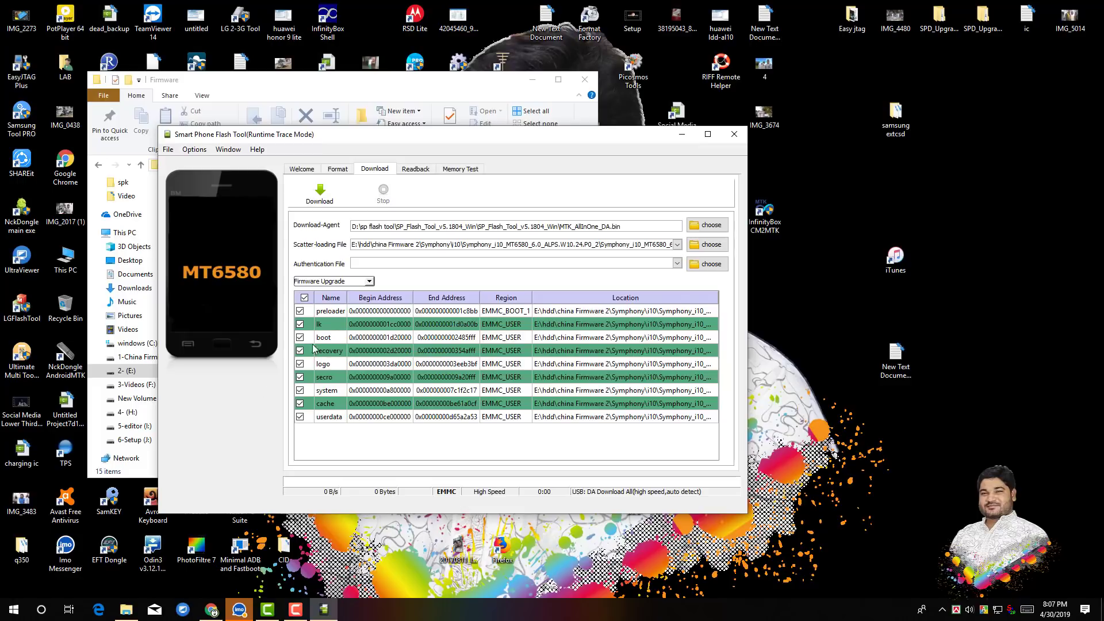
# Try the download again in Format All + Download mode and dismiss the error dialog.
pyautogui.click(345, 282)
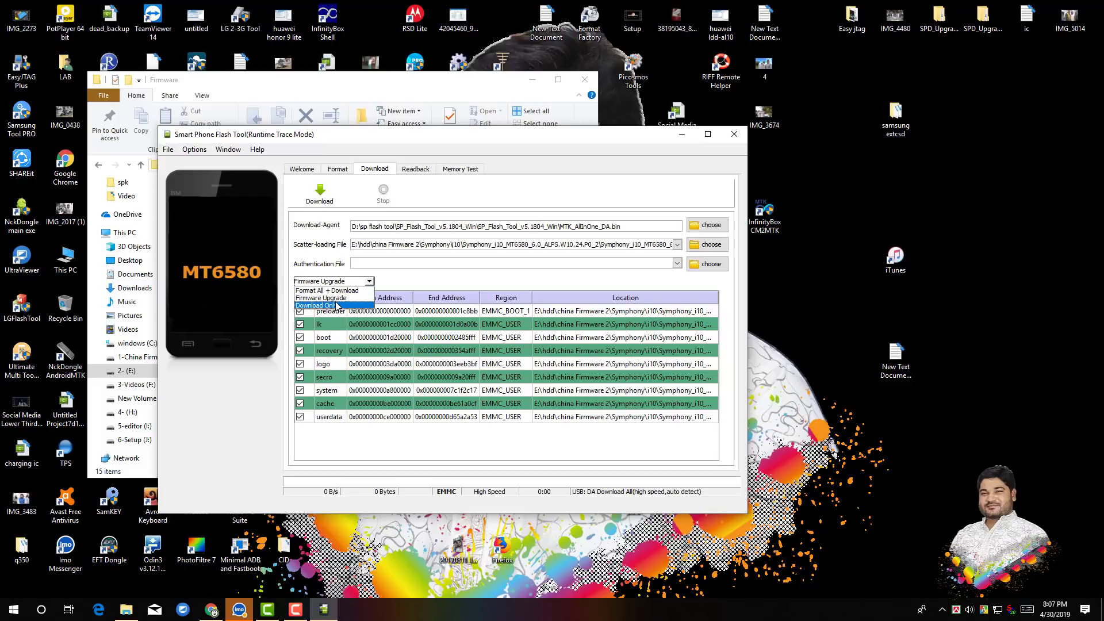
pyautogui.click(338, 290)
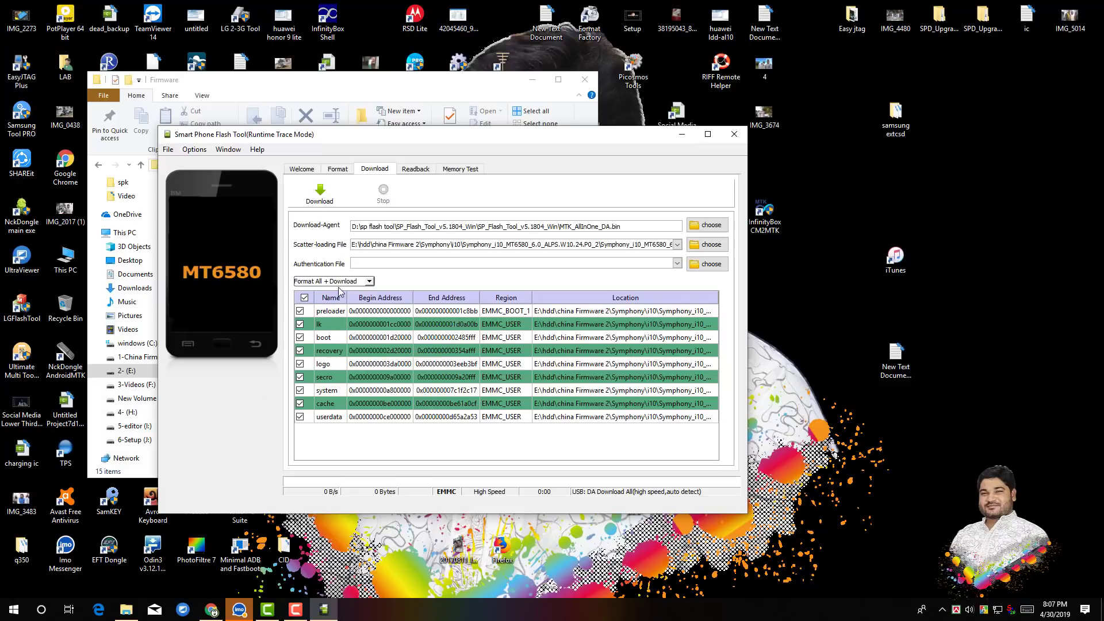
pyautogui.click(321, 196)
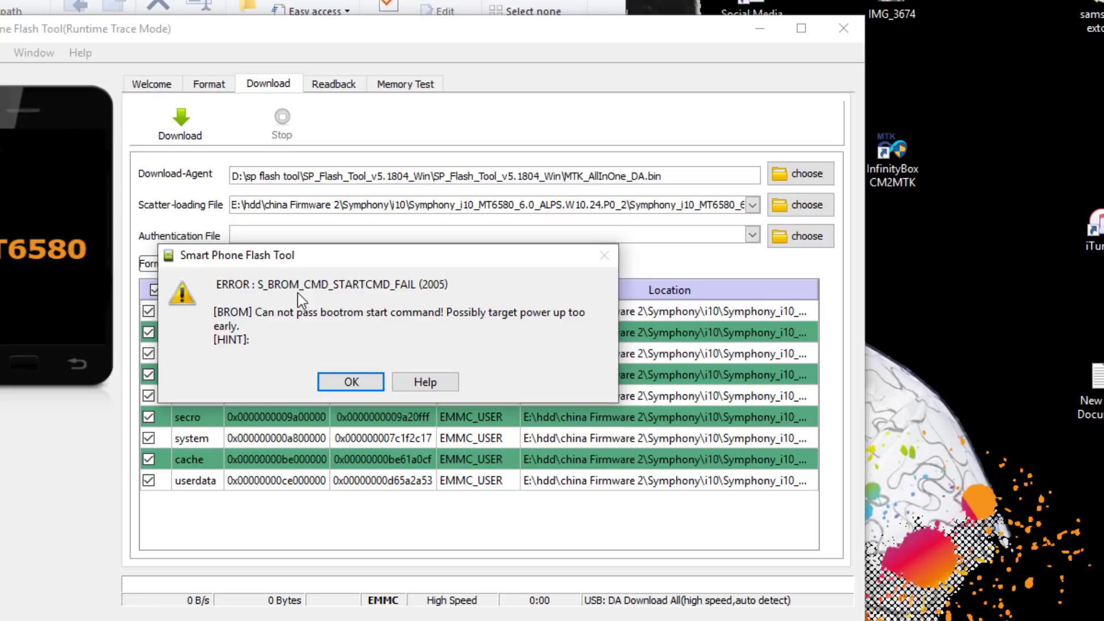
pyautogui.click(340, 384)
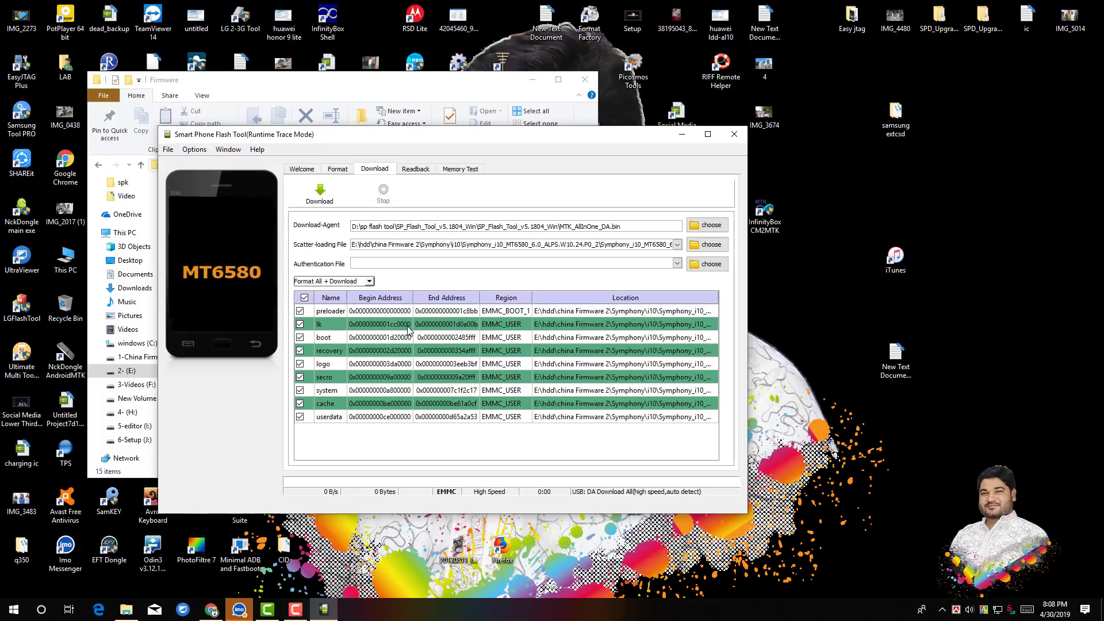
# Close the flash tool and launch InfinityBox CM2MTK from the desktop.
pyautogui.click(735, 134)
pyautogui.click(764, 316)
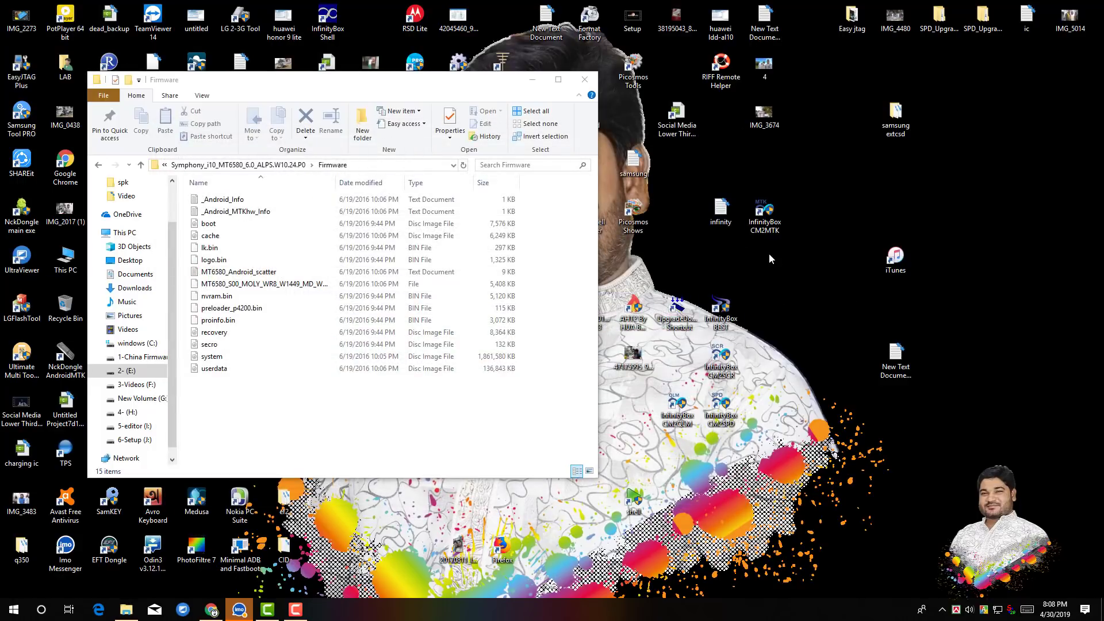
pyautogui.doubleClick(765, 222)
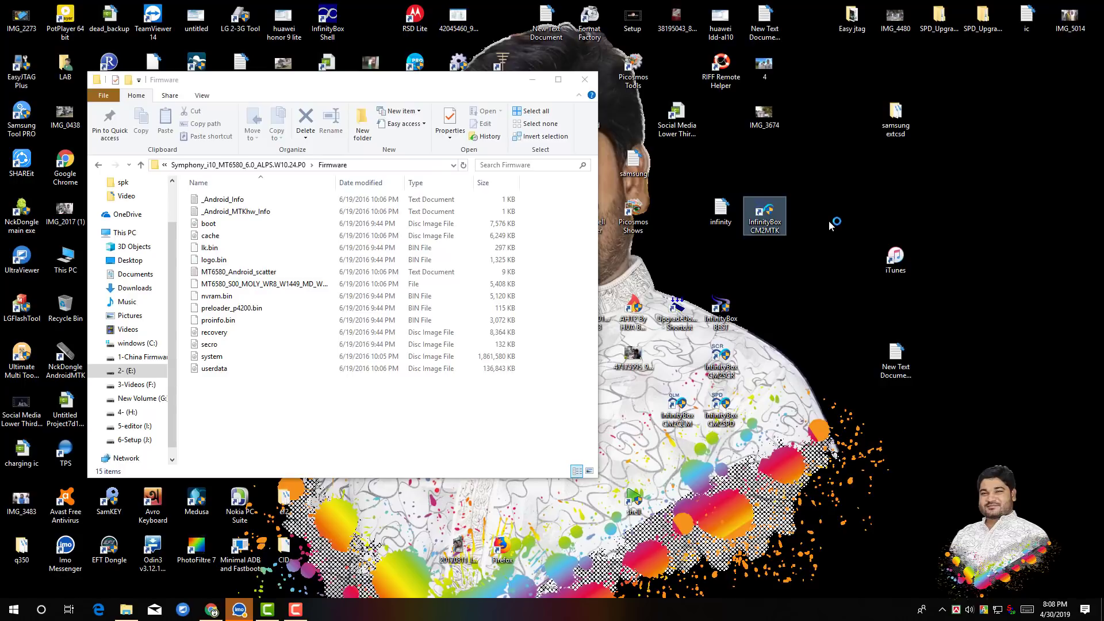
pyautogui.rightClick(856, 195)
pyautogui.click(874, 230)
pyautogui.rightClick(868, 187)
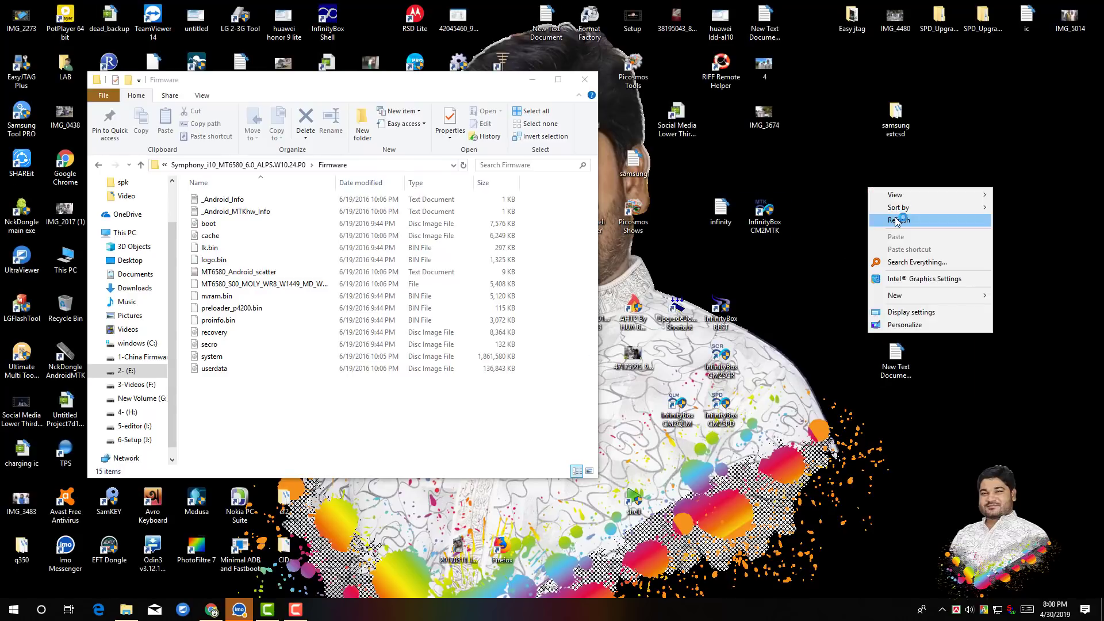
pyautogui.click(895, 217)
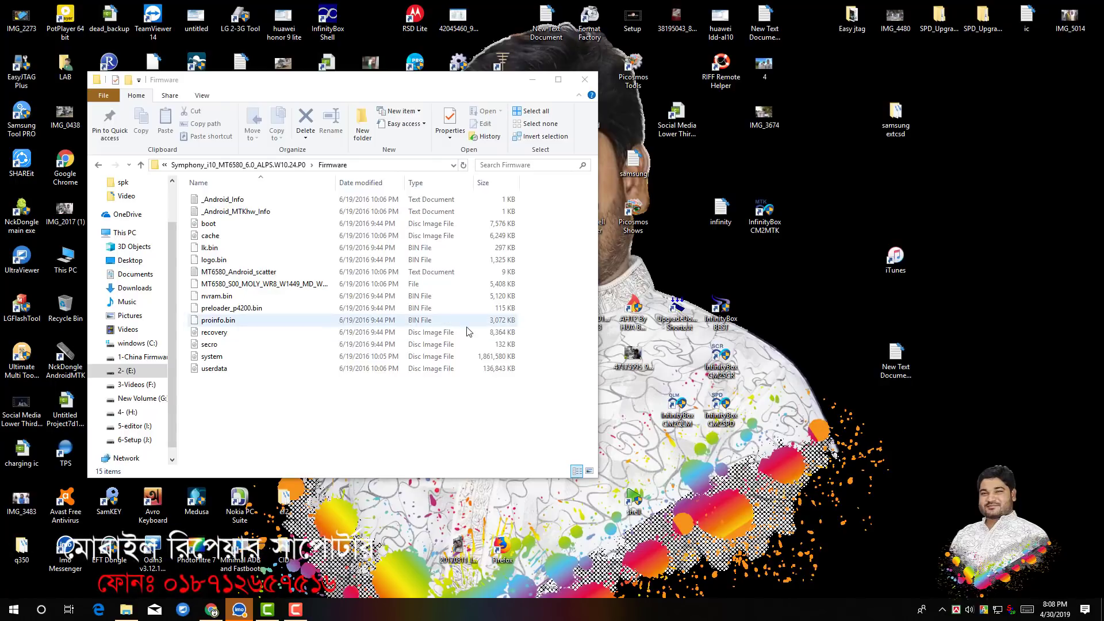
# Copy the Firmware folder's path from the address bar again and minimize the file explorer.
pyautogui.click(422, 166)
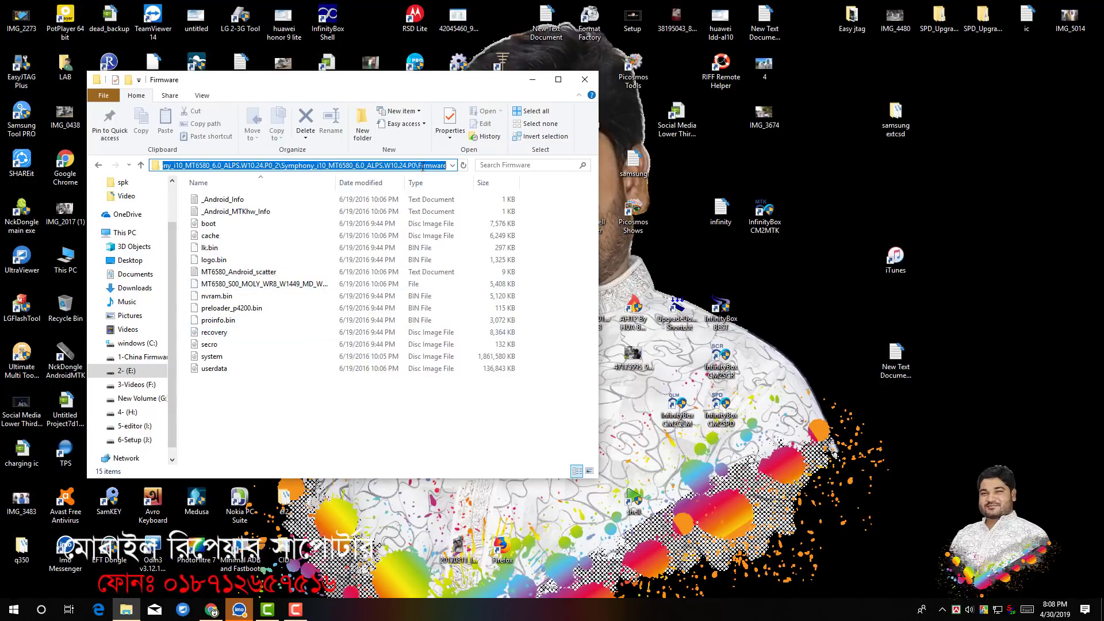
pyautogui.rightClick(422, 166)
pyautogui.click(442, 199)
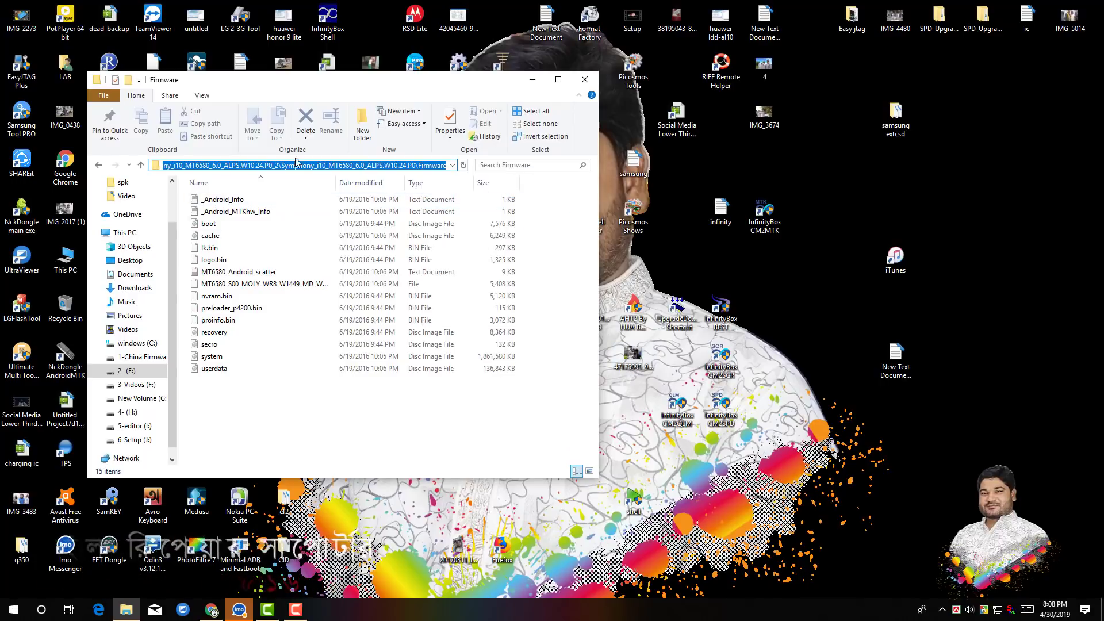
pyautogui.click(534, 84)
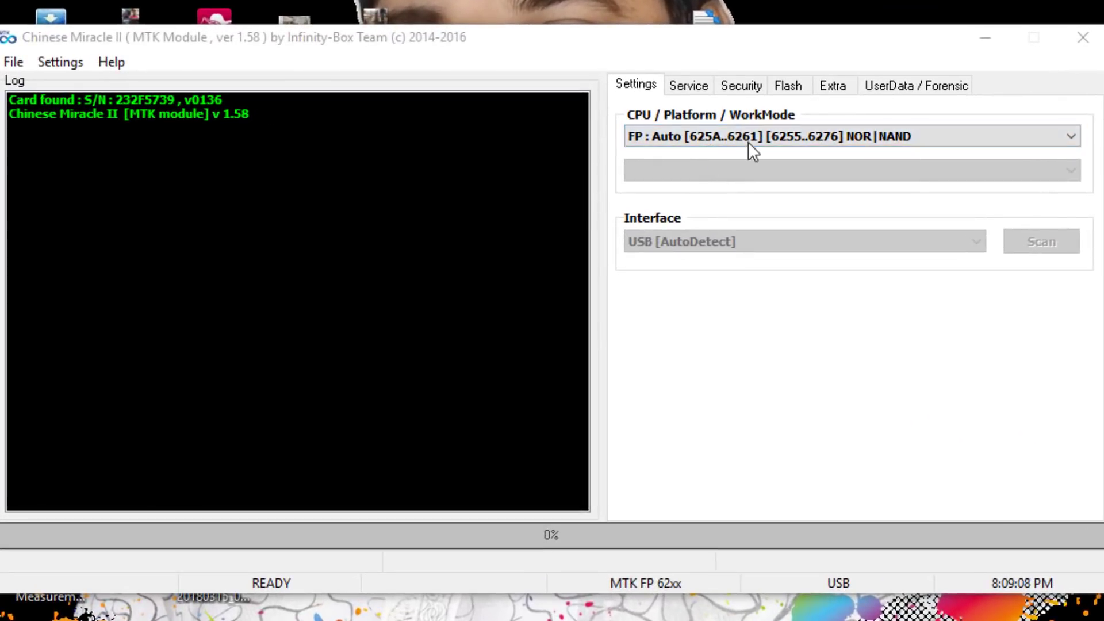
# Set the CPU / Platform / WorkMode to SP : Auto [2601] [6571..6595] [6732..6797] [81|83|87xx] NAND|eMMC.
pyautogui.click(749, 137)
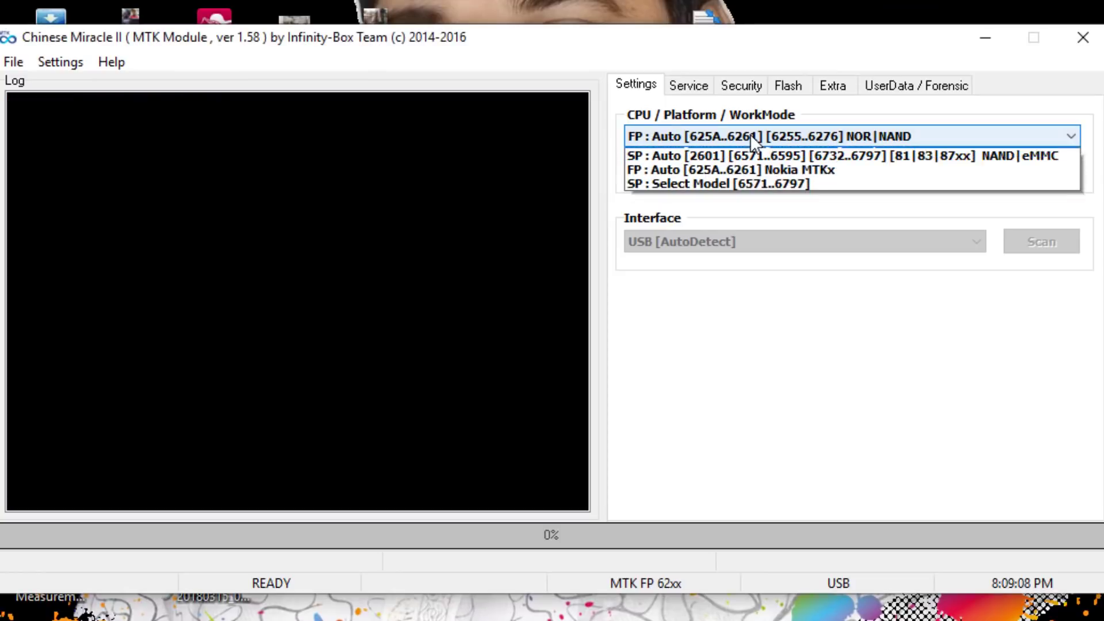
pyautogui.press('Down')
pyautogui.press('Return')
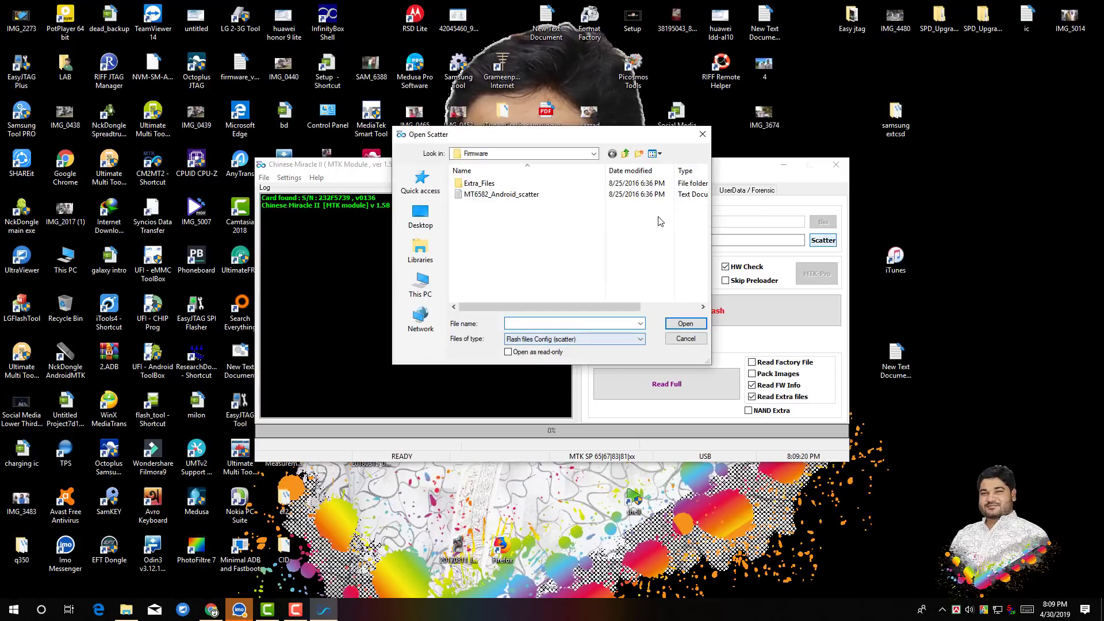
# Load MT6580_Android_scatter from the pasted Firmware folder path as the scatter file and start flashing.
pyautogui.rightClick(608, 322)
pyautogui.click(638, 371)
pyautogui.click(685, 324)
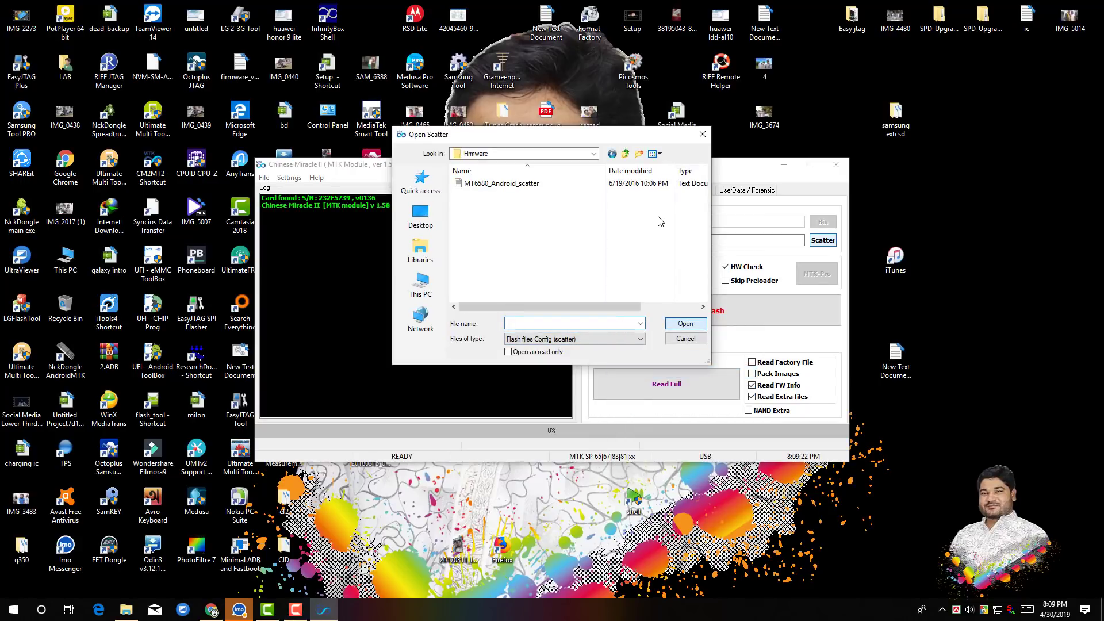
pyautogui.doubleClick(501, 183)
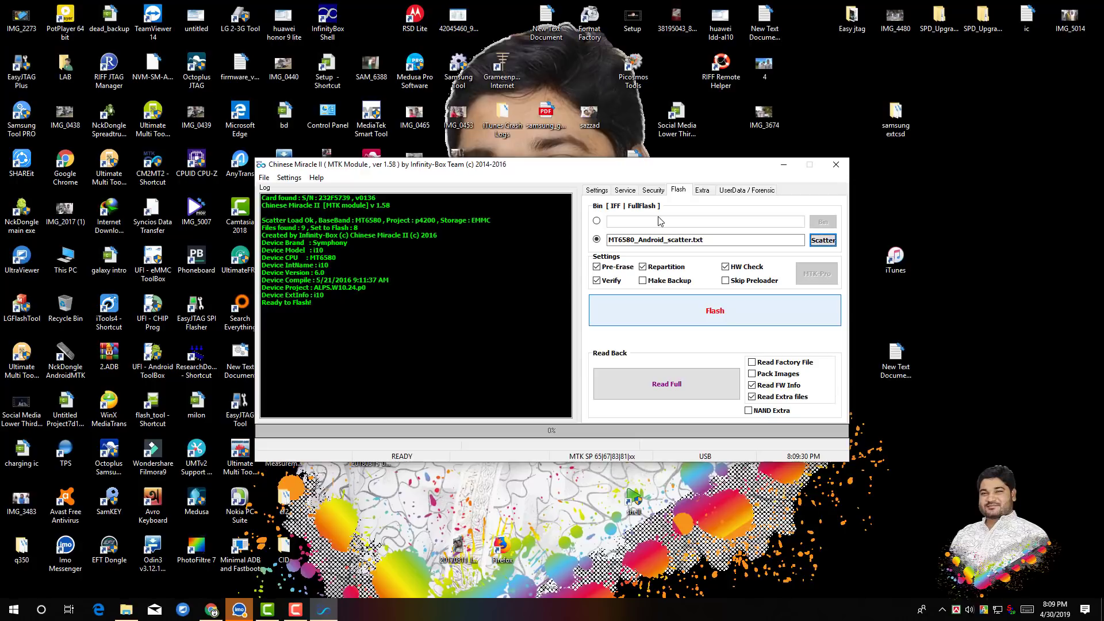
pyautogui.click(715, 311)
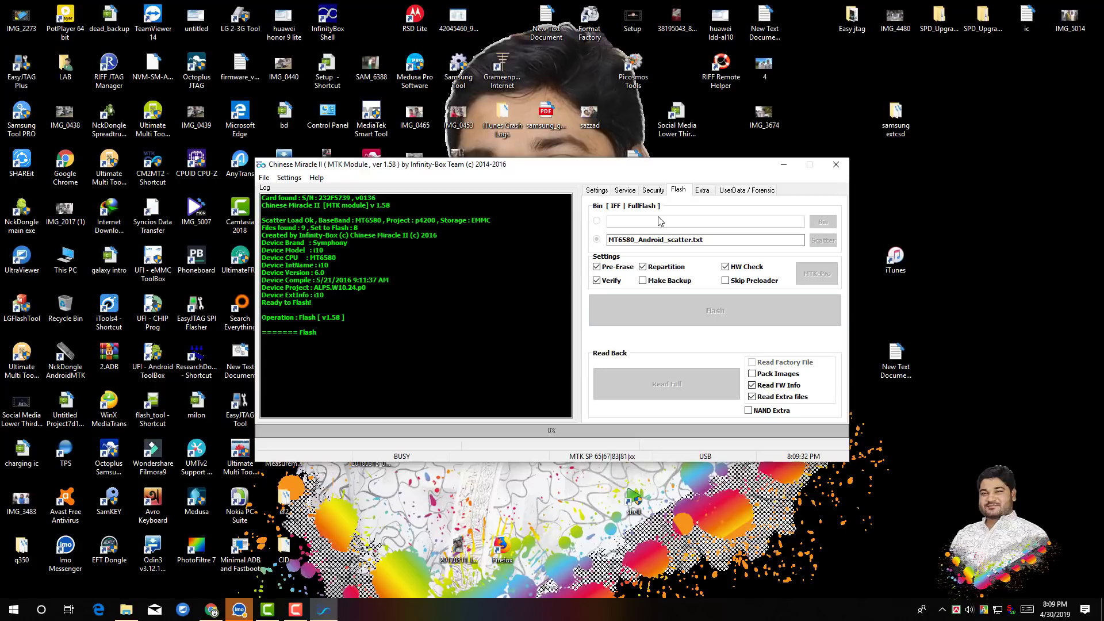
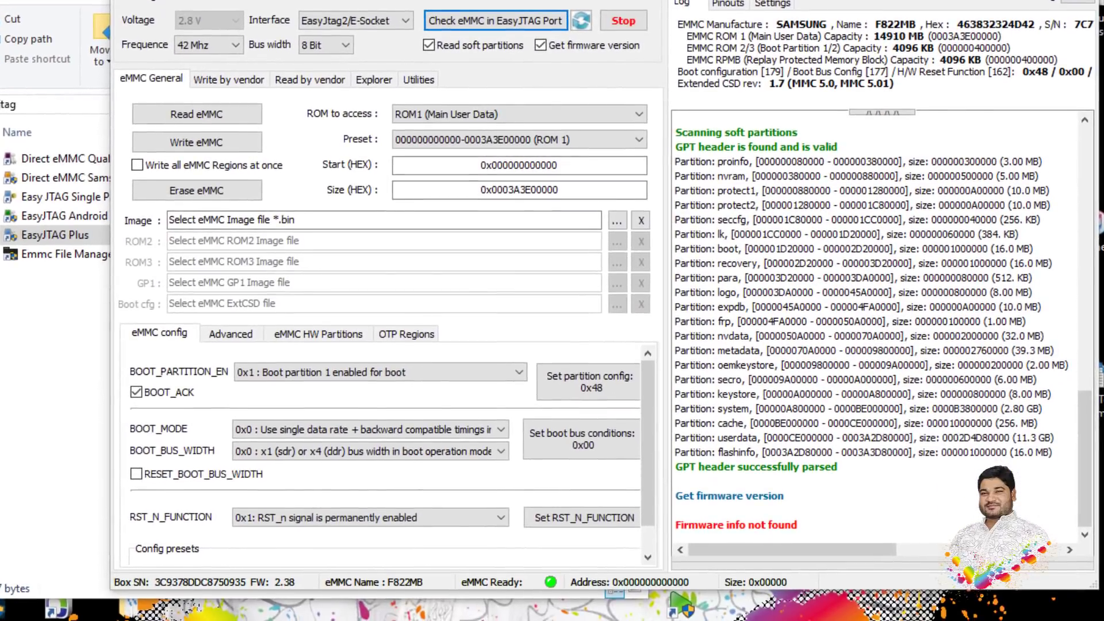
# Copy the Firmware folder's path from the file explorer's address bar and return to the eMMC tool.
pyautogui.moveTo(204, 520)
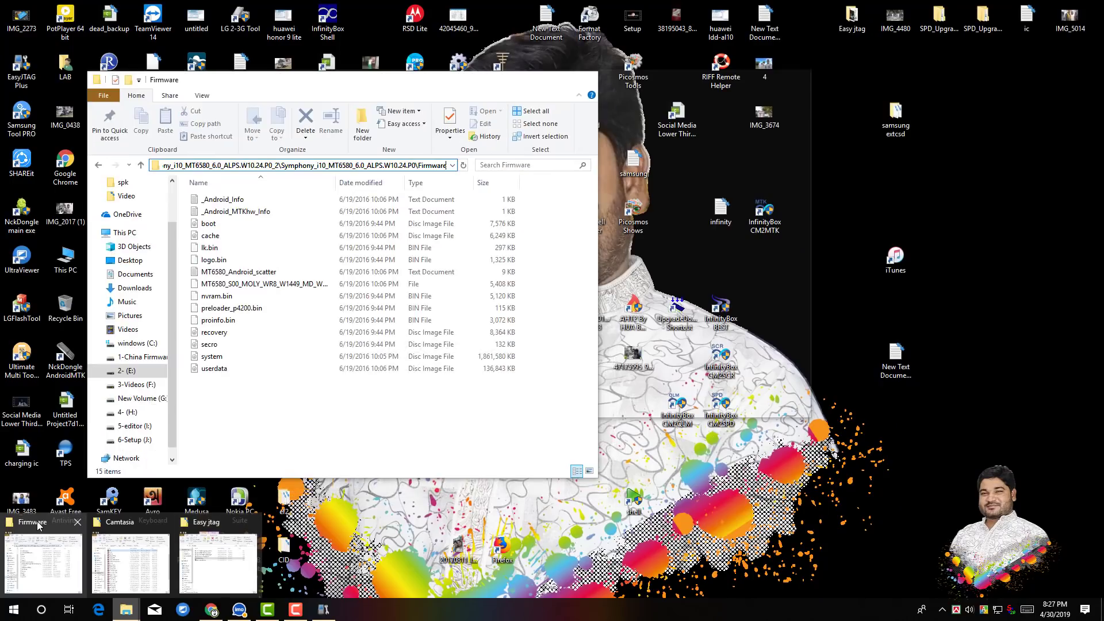
pyautogui.click(40, 527)
pyautogui.click(403, 169)
pyautogui.rightClick(413, 166)
pyautogui.click(450, 206)
pyautogui.click(776, 100)
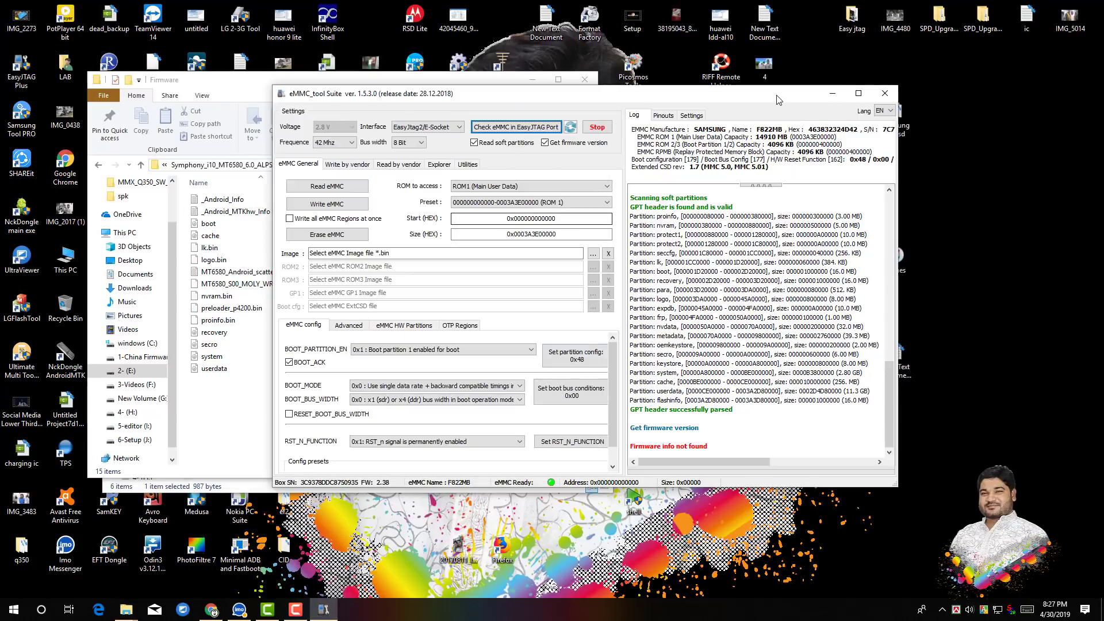
# Switch to writing by vendor and set the vendor to MediaTek.
pyautogui.click(347, 164)
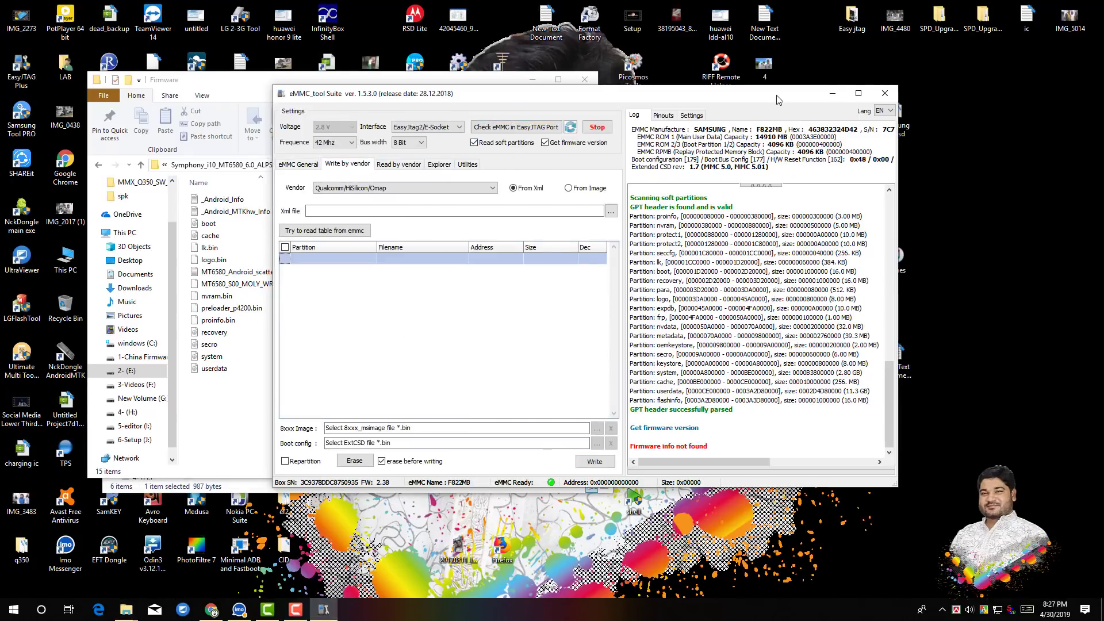
pyautogui.click(397, 189)
pyautogui.click(328, 213)
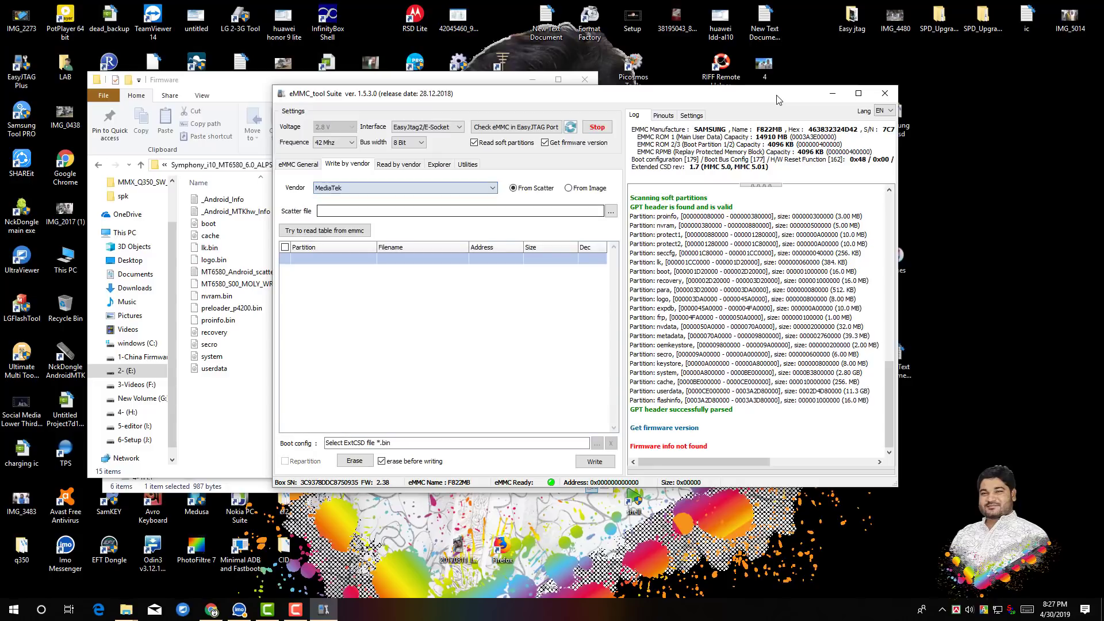
# Load MT6580_Android_scatter from the pasted Firmware folder path as the scatter file.
pyautogui.click(611, 211)
pyautogui.rightClick(494, 378)
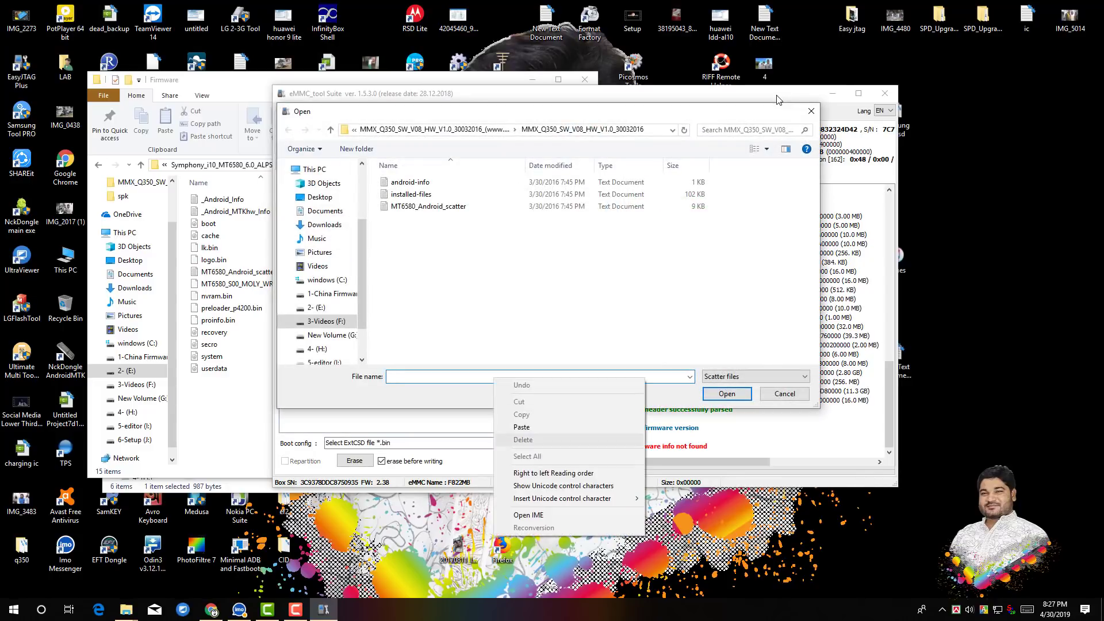
pyautogui.click(518, 427)
pyautogui.click(726, 393)
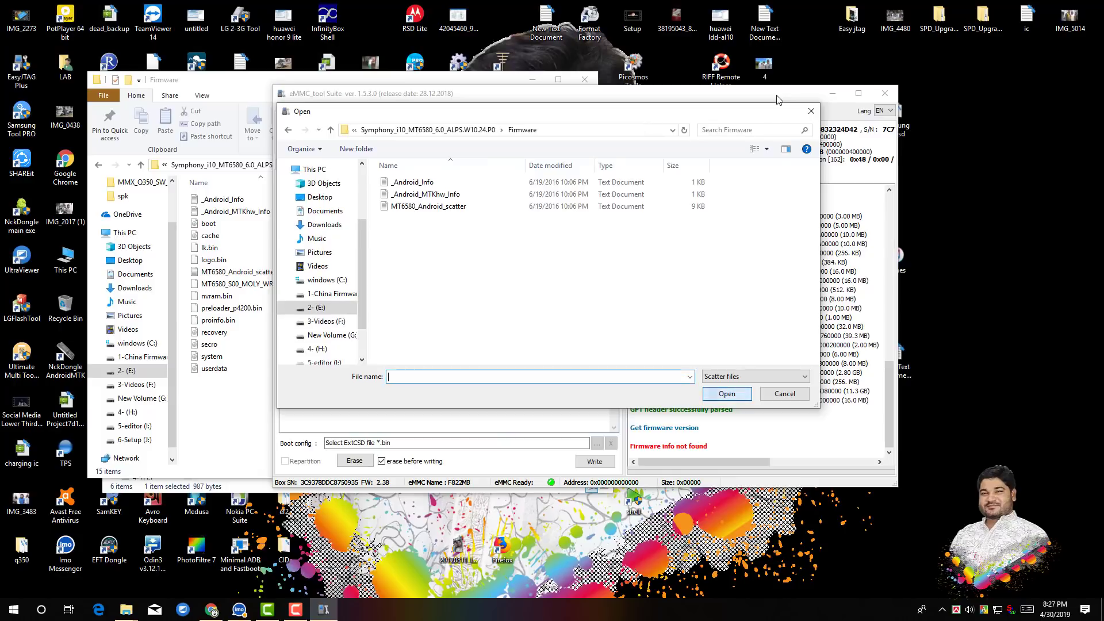
pyautogui.doubleClick(429, 207)
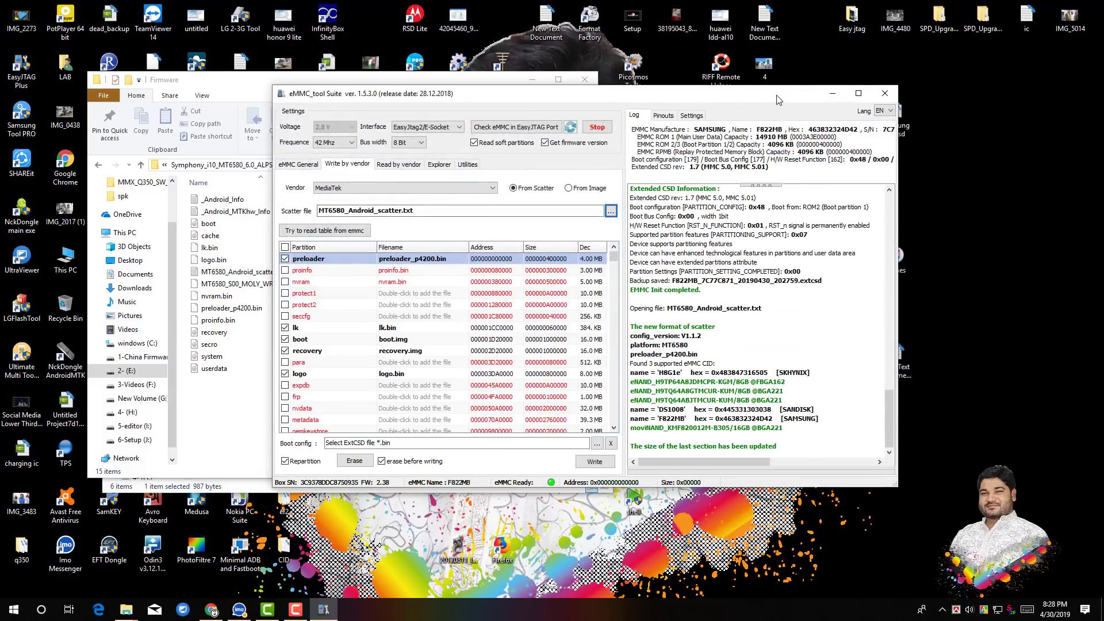
# Start writing the firmware to the eMMC, agreeing to continue although some files are unavailable.
pyautogui.click(594, 461)
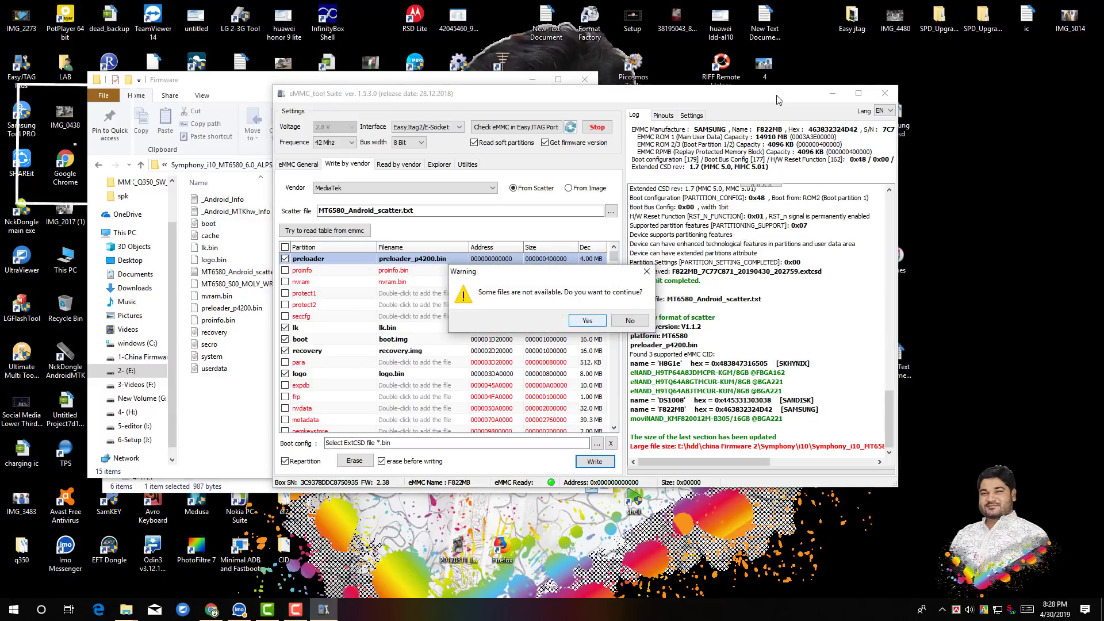
pyautogui.press('Return')
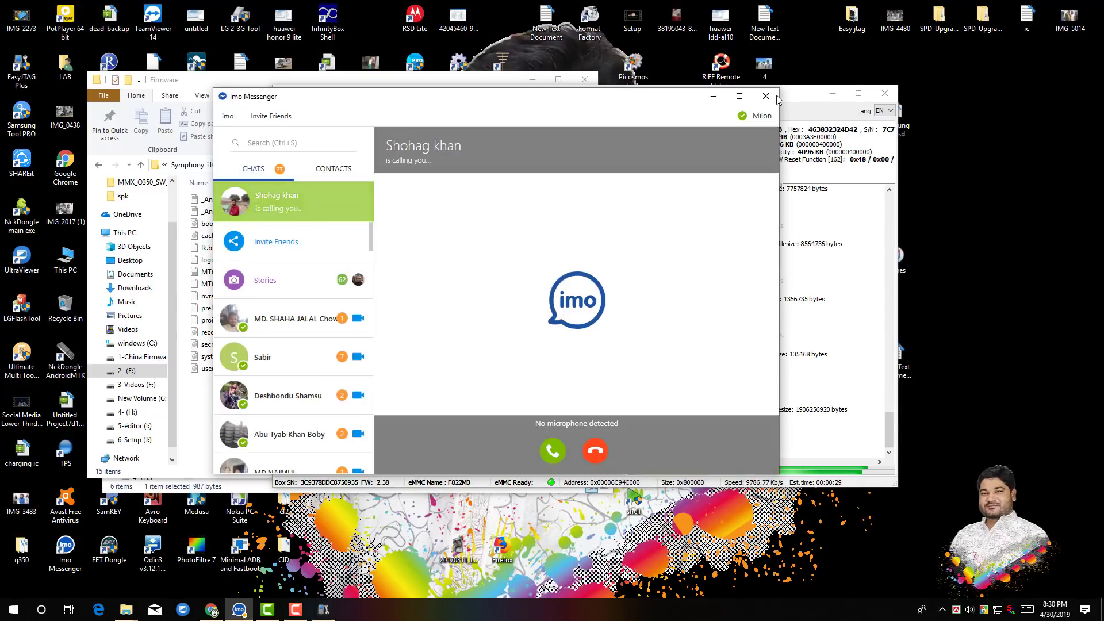
# Close the incoming messenger call window and confirm formatting the Userdata partition.
pyautogui.click(773, 98)
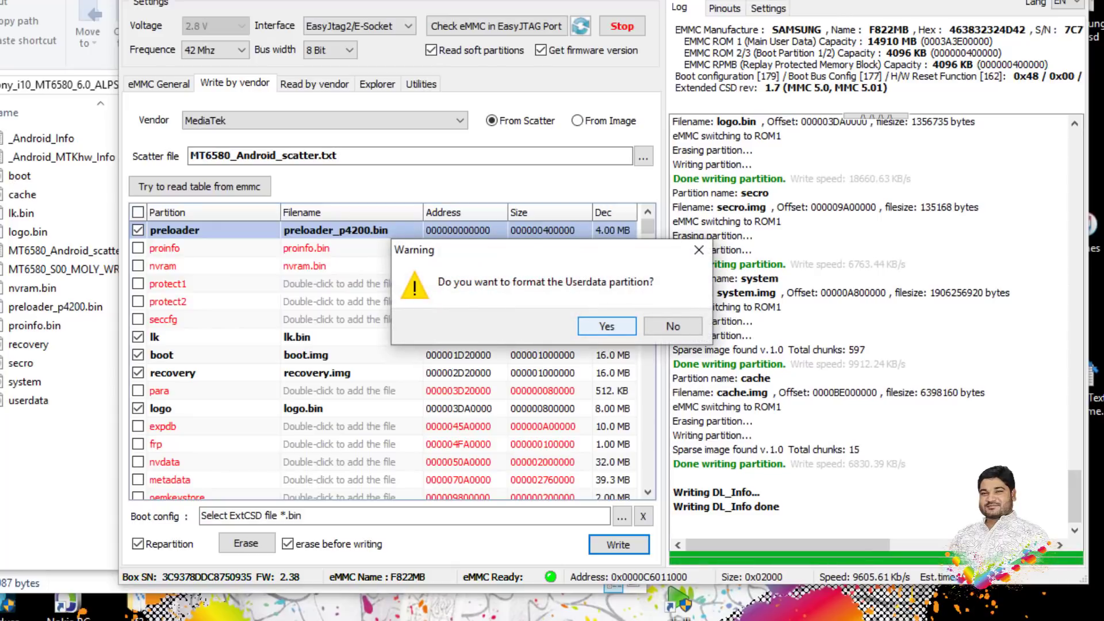
pyautogui.press('Return')
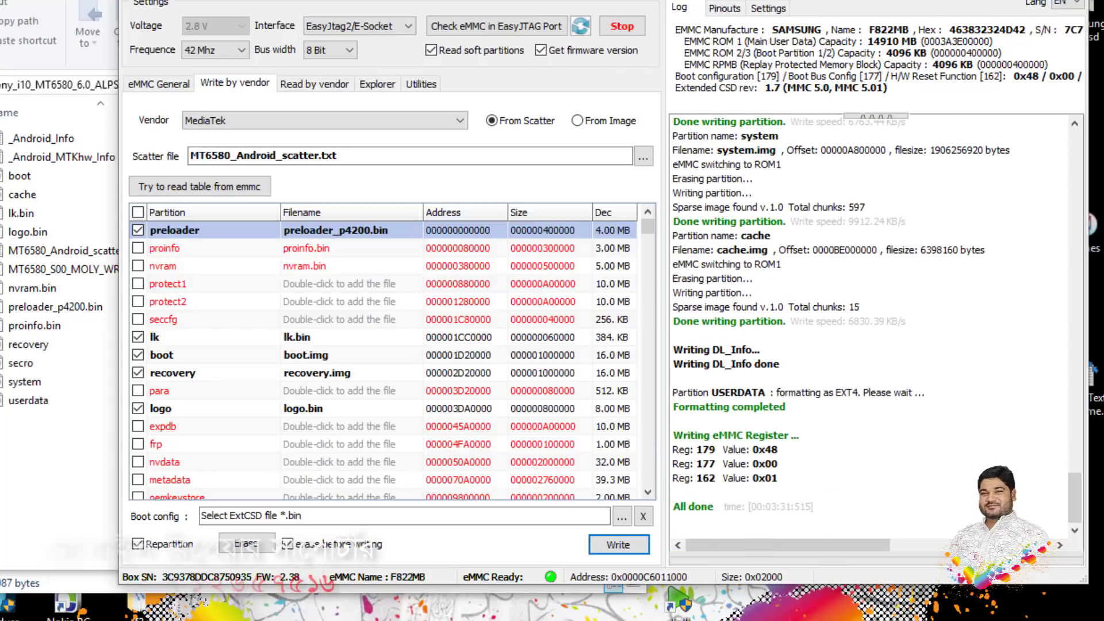
# Check the eMMC in the EasyJTAG port again.
pyautogui.click(496, 26)
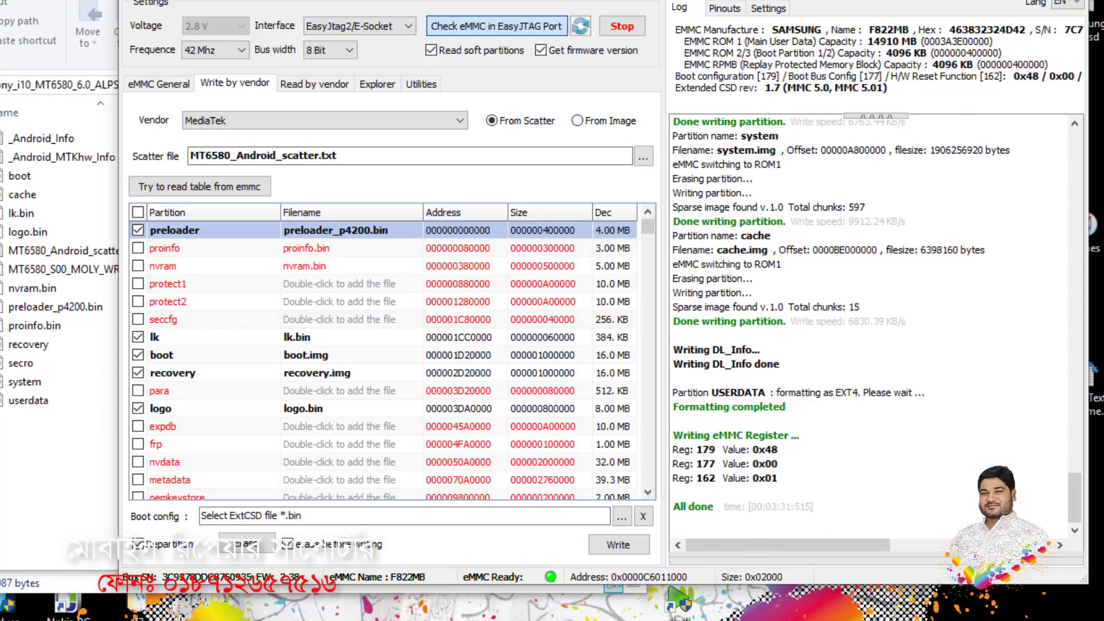